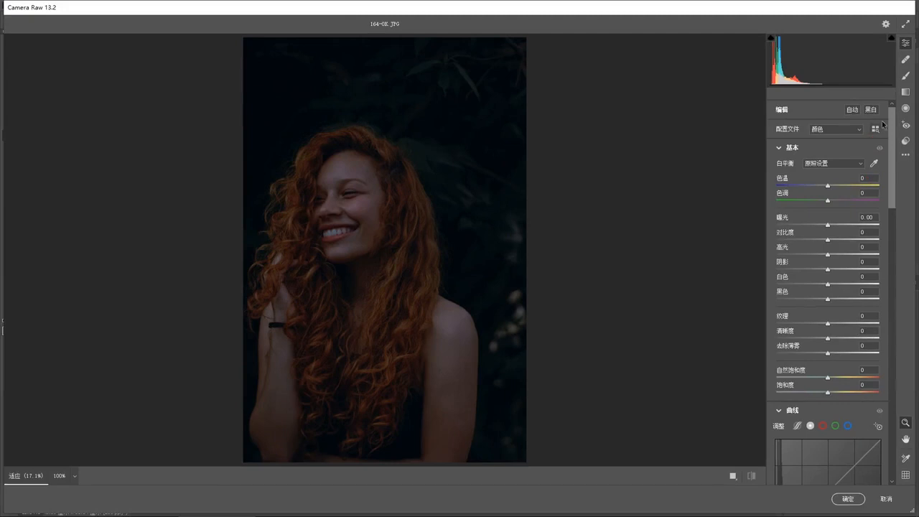
# Apply the 老式 02 profile to the portrait and set its amount to 134.
pyautogui.click(883, 125)
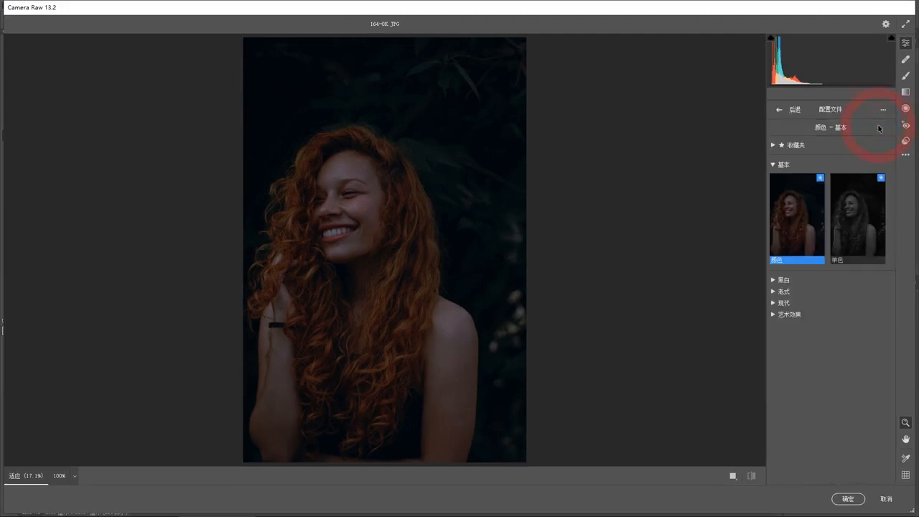
pyautogui.click(790, 294)
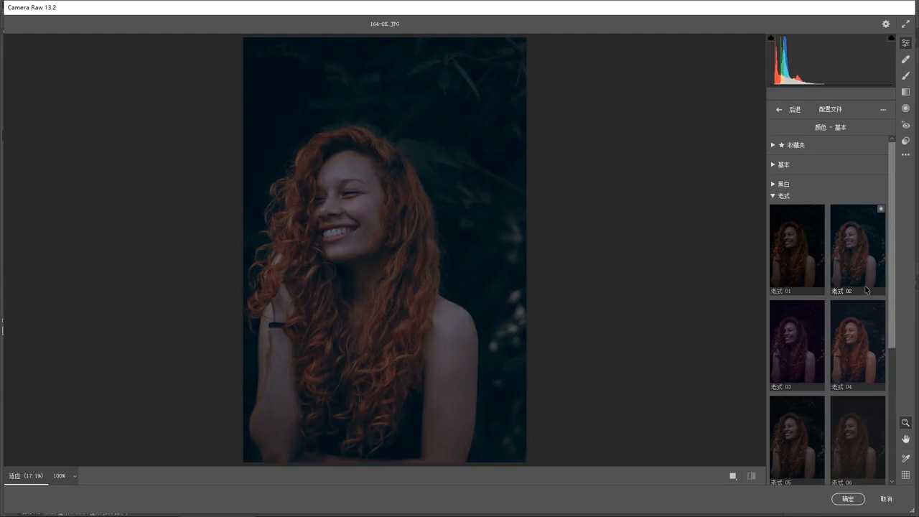
pyautogui.click(855, 247)
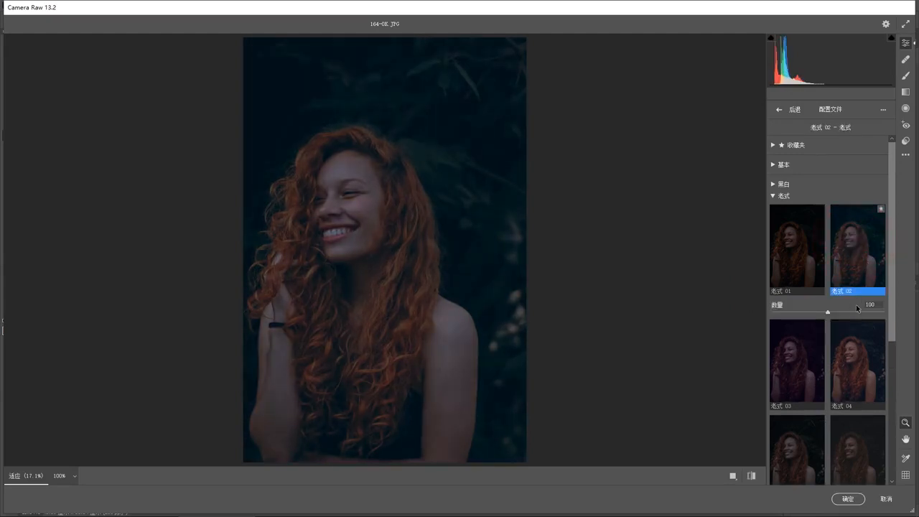
pyautogui.moveTo(852, 313); pyautogui.dragTo(846, 314)
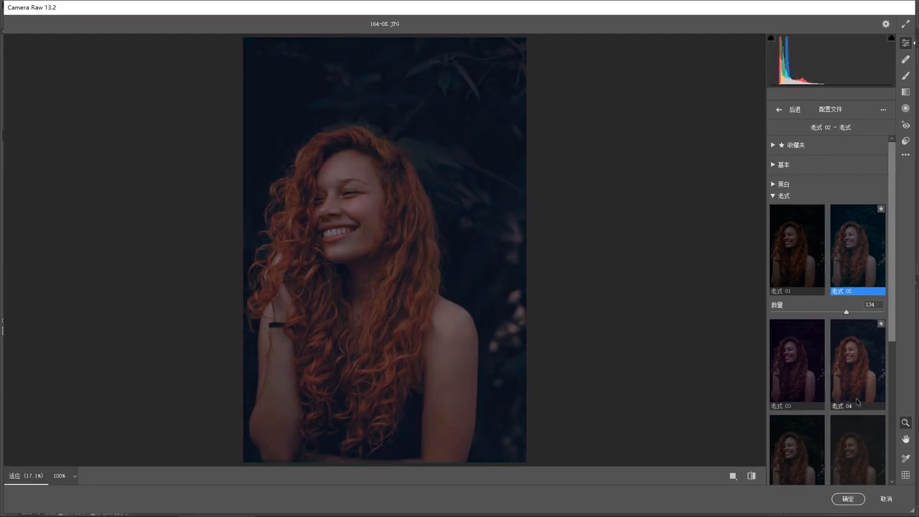
pyautogui.click(776, 110)
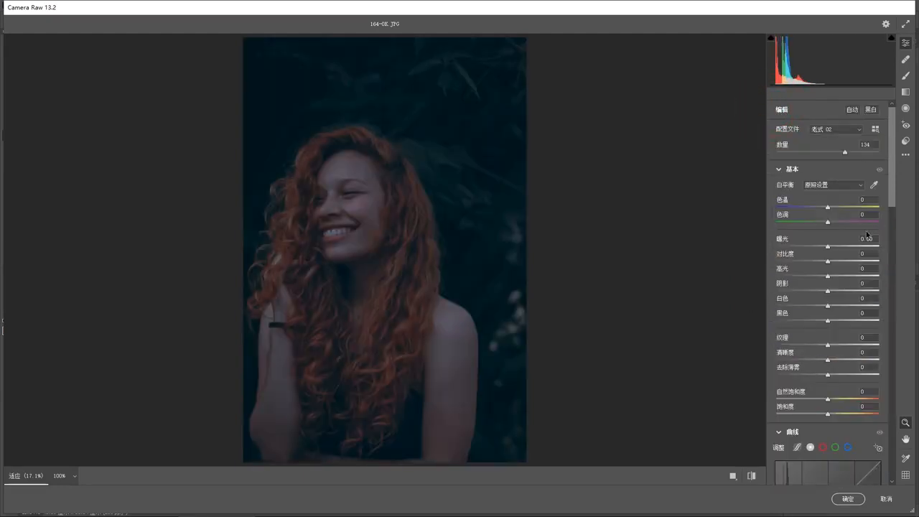
# Set Dehaze (去除薄雾) to +85 and Exposure (曝光) to +1.30.
pyautogui.moveTo(853, 374); pyautogui.dragTo(873, 377)
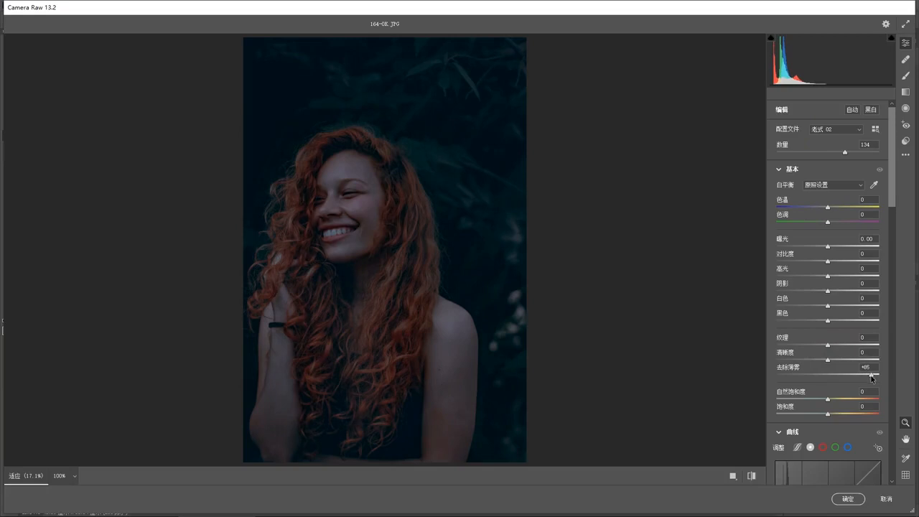
pyautogui.click(840, 247)
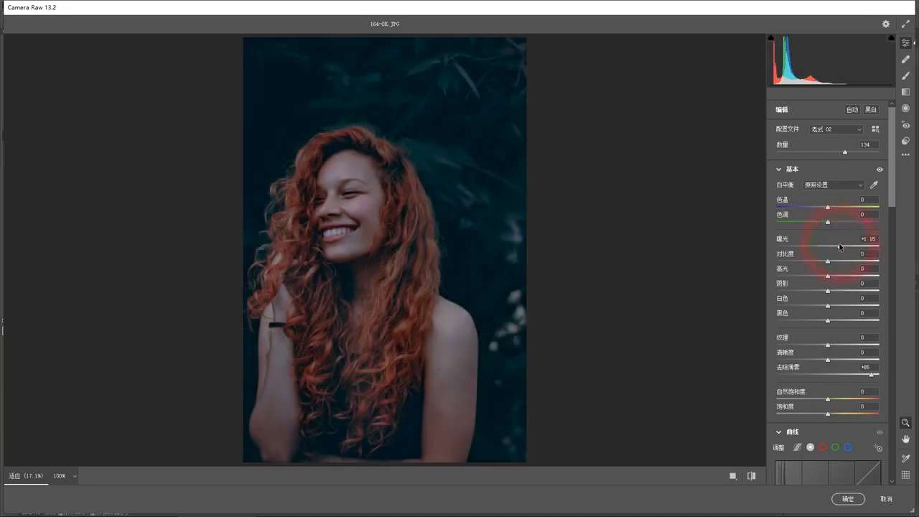
pyautogui.moveTo(842, 247); pyautogui.dragTo(841, 249)
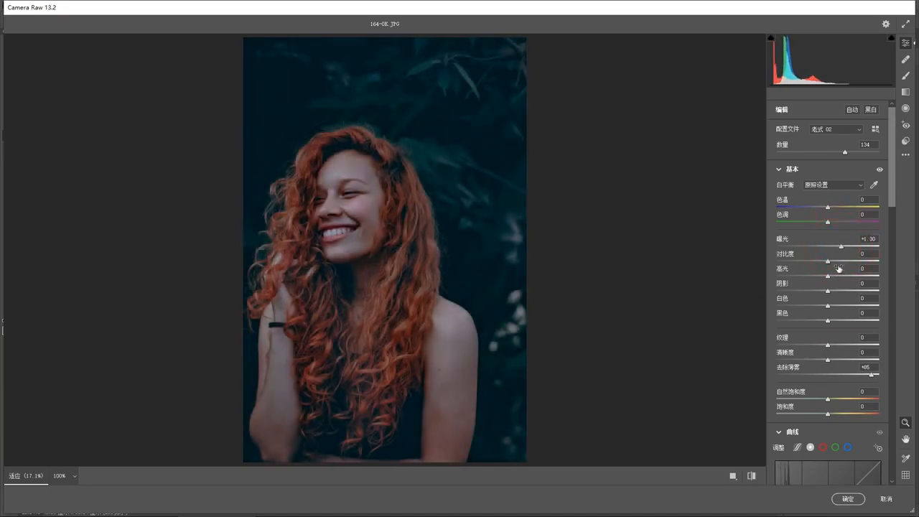
# Set Contrast to -11, Shadows to -24 and Blacks to +17, and raise Exposure to +1.50.
pyautogui.click(802, 263)
pyautogui.moveTo(802, 263); pyautogui.dragTo(822, 263)
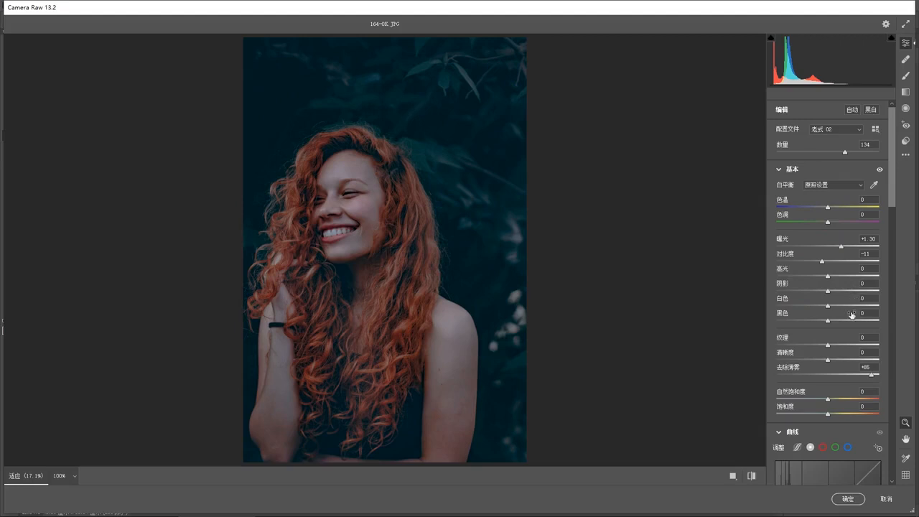
pyautogui.moveTo(841, 320)
pyautogui.mouseDown()
pyautogui.moveTo(872, 323)
pyautogui.moveTo(843, 322)
pyautogui.mouseUp()
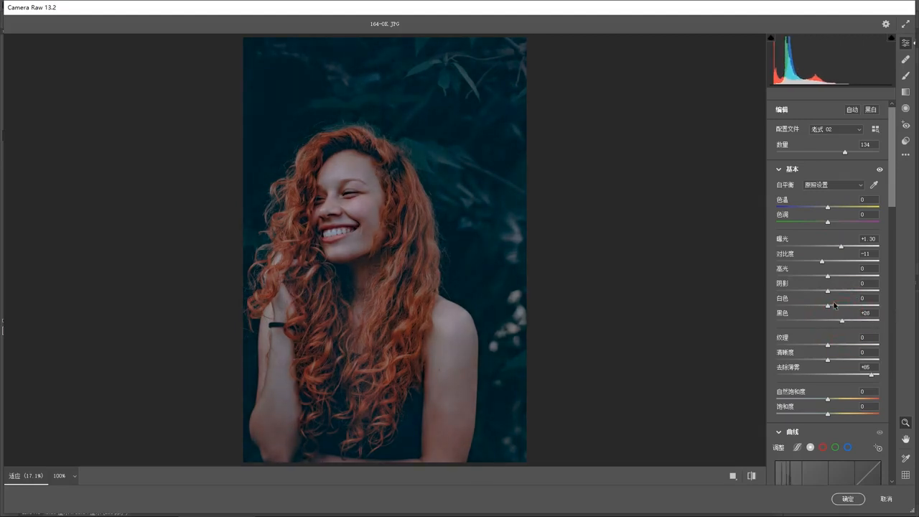
pyautogui.moveTo(827, 291); pyautogui.dragTo(815, 292)
pyautogui.moveTo(842, 321); pyautogui.dragTo(836, 323)
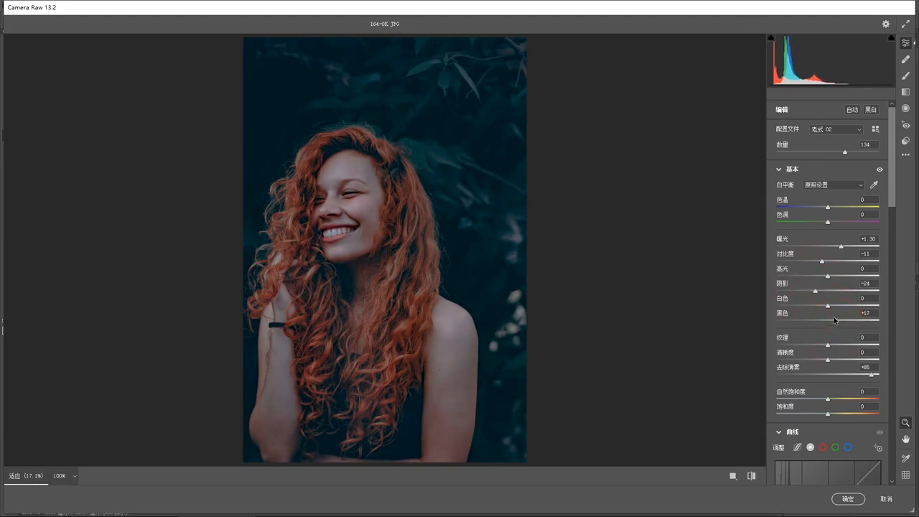
pyautogui.moveTo(841, 247); pyautogui.dragTo(846, 250)
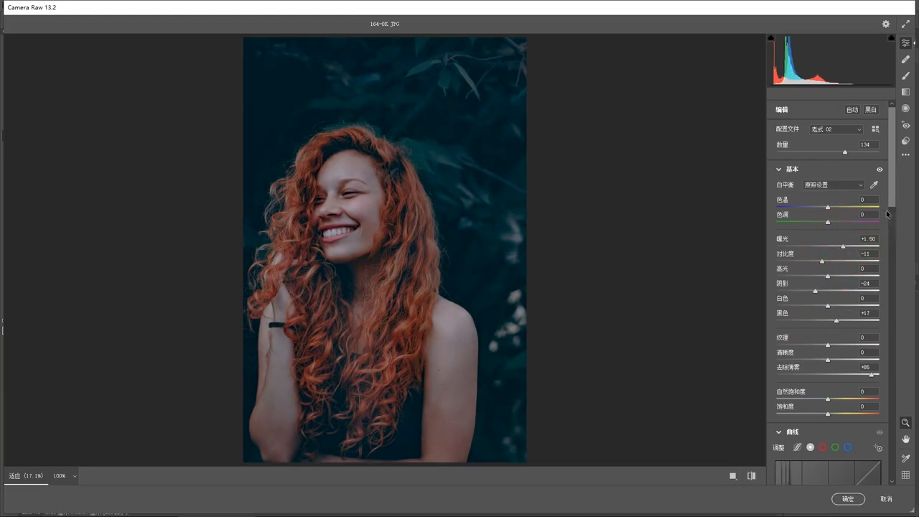
# Raise Vibrance (自然饱和度) moderately and lower Saturation (饱和度) slightly.
pyautogui.moveTo(893, 194); pyautogui.dragTo(898, 226)
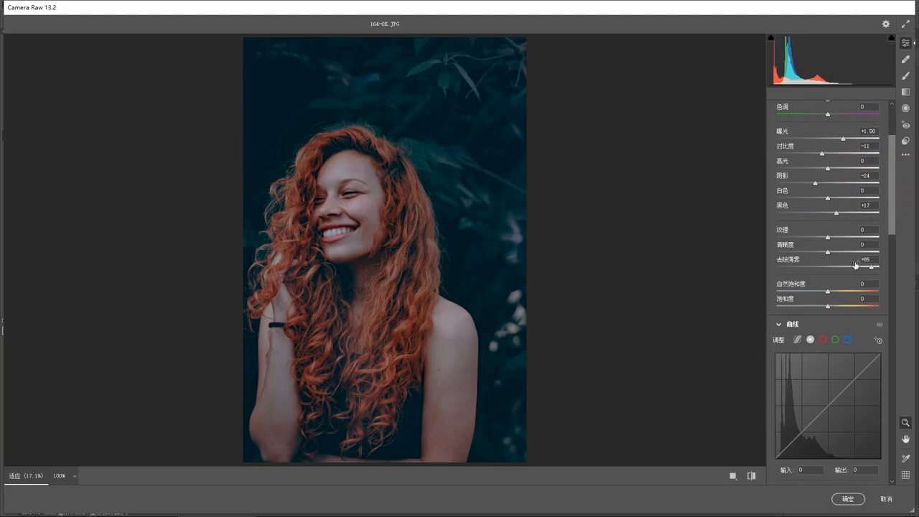
pyautogui.click(842, 292)
pyautogui.moveTo(840, 292); pyautogui.dragTo(818, 306)
# In the calibration settings, set the blue primary's saturation to +40 and raise the red, blue and green primary hues slightly.
pyautogui.moveTo(891, 222); pyautogui.dragTo(891, 476)
pyautogui.moveTo(833, 475); pyautogui.dragTo(849, 477)
pyautogui.click(851, 475)
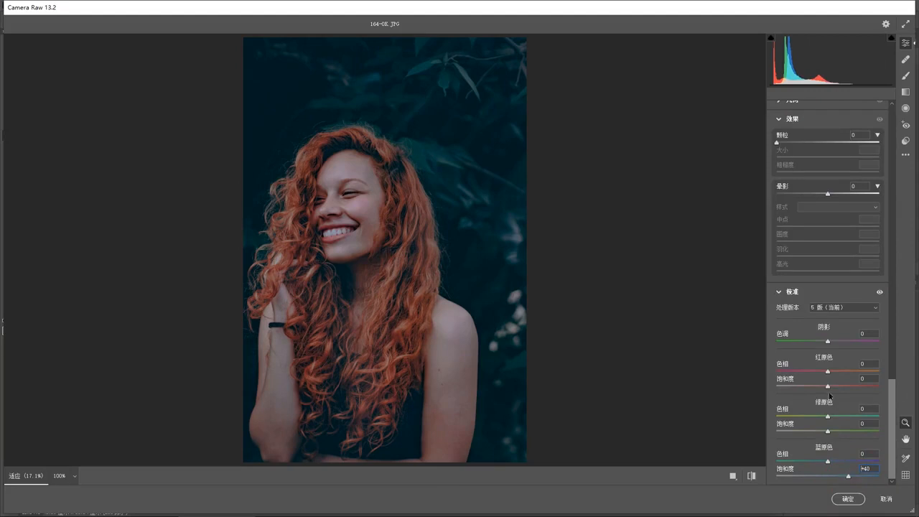
pyautogui.moveTo(831, 370); pyautogui.dragTo(834, 374)
pyautogui.moveTo(829, 460); pyautogui.dragTo(832, 465)
pyautogui.moveTo(827, 415); pyautogui.dragTo(836, 418)
# Darken the background foliage with the HSL targeted luminance adjustment, bringing aqua to -4 and blue to -24.
pyautogui.moveTo(887, 398); pyautogui.dragTo(878, 266)
pyautogui.click(875, 210)
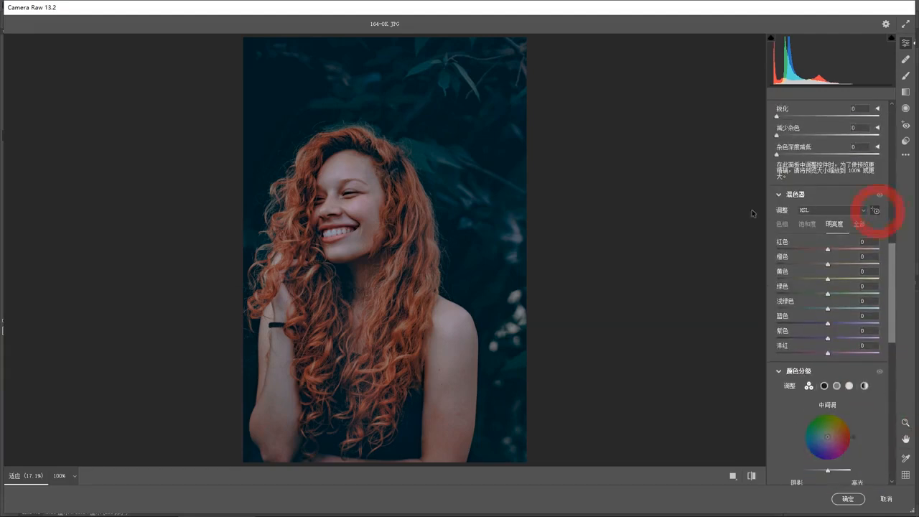
pyautogui.moveTo(506, 107); pyautogui.dragTo(448, 104)
pyautogui.moveTo(493, 81); pyautogui.dragTo(404, 76)
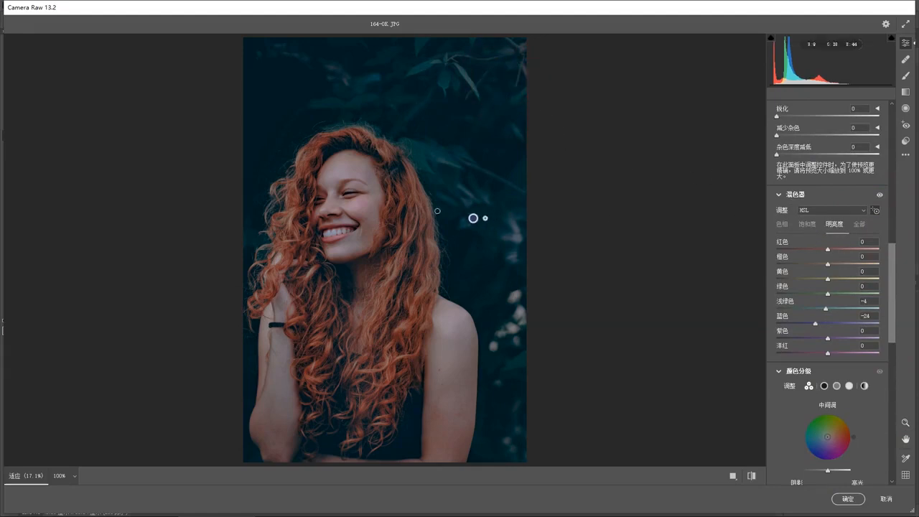
pyautogui.moveTo(458, 250); pyautogui.dragTo(560, 251)
# Brighten the skin with targeted luminance adjustments, bringing red to +9 and orange to +17.
pyautogui.moveTo(336, 173); pyautogui.dragTo(343, 173)
pyautogui.moveTo(357, 206); pyautogui.dragTo(363, 207)
pyautogui.moveTo(428, 441); pyautogui.dragTo(438, 441)
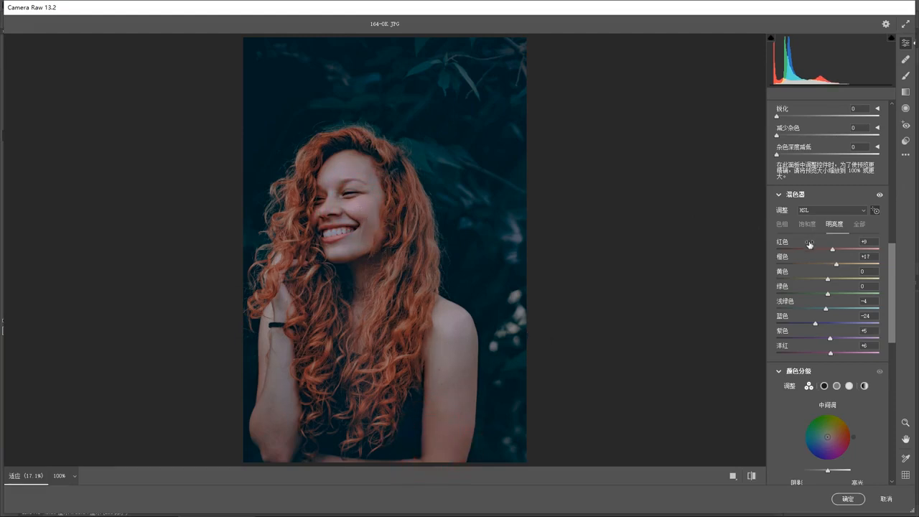
# Slightly raise the saturation of the face's skin tone with the HSL targeted adjustment.
pyautogui.click(783, 224)
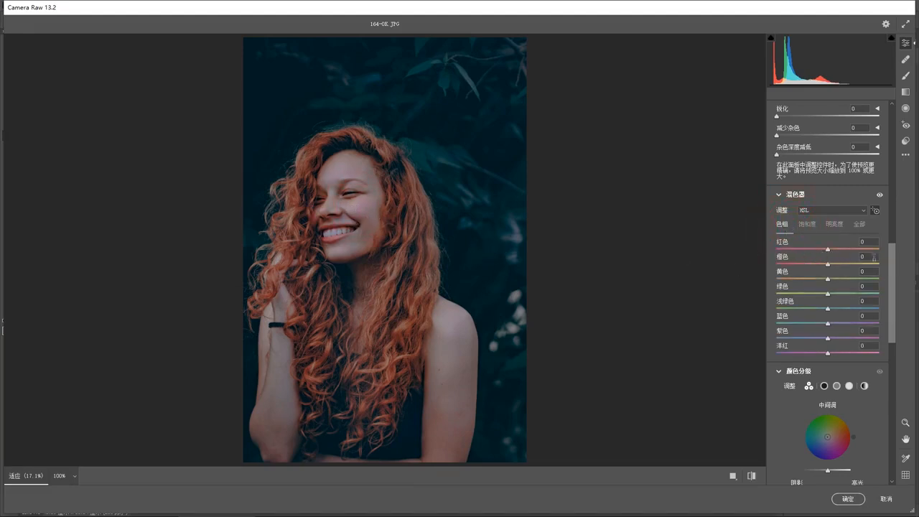
pyautogui.click(806, 224)
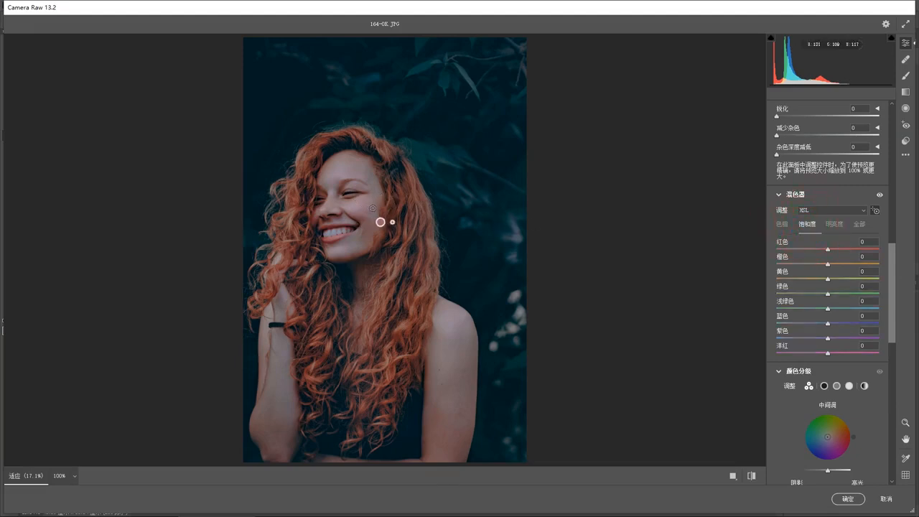
pyautogui.moveTo(364, 202)
pyautogui.mouseDown()
pyautogui.moveTo(414, 206)
pyautogui.moveTo(372, 206)
pyautogui.mouseUp()
# Color grade the highlights to hue 25, saturation 29, and the midtones to hue 23, saturation 9, luminance 39.
pyautogui.moveTo(890, 264); pyautogui.dragTo(895, 308)
pyautogui.moveTo(856, 338); pyautogui.dragTo(879, 329)
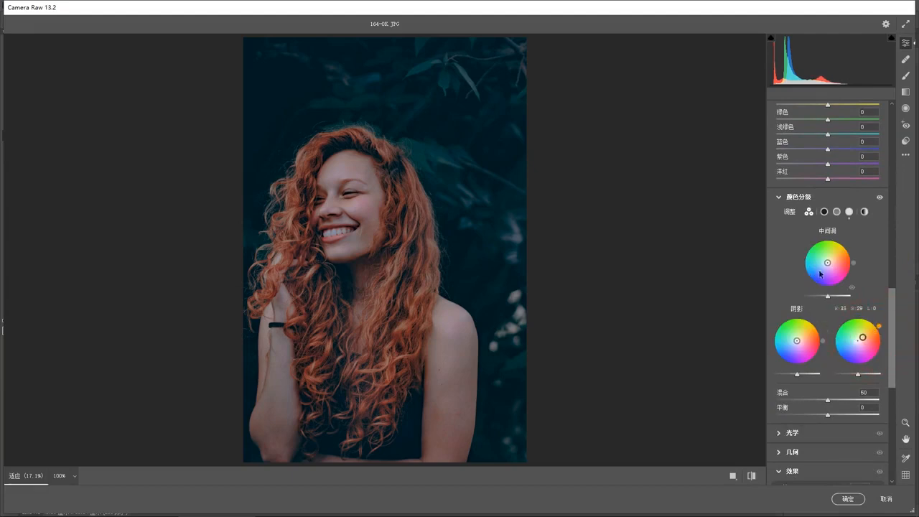
pyautogui.moveTo(828, 263)
pyautogui.mouseDown()
pyautogui.moveTo(851, 251)
pyautogui.moveTo(830, 261)
pyautogui.mouseUp()
pyautogui.moveTo(829, 296); pyautogui.dragTo(835, 295)
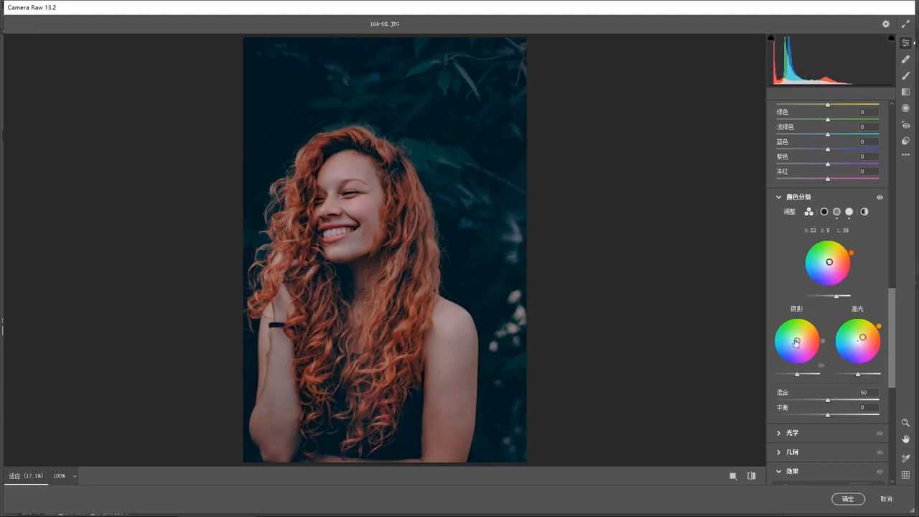
# Tint the shadows blue at hue 236, saturation 13, and set luminance to 64 for midtones and 39 for highlights.
pyautogui.moveTo(796, 340); pyautogui.dragTo(781, 362)
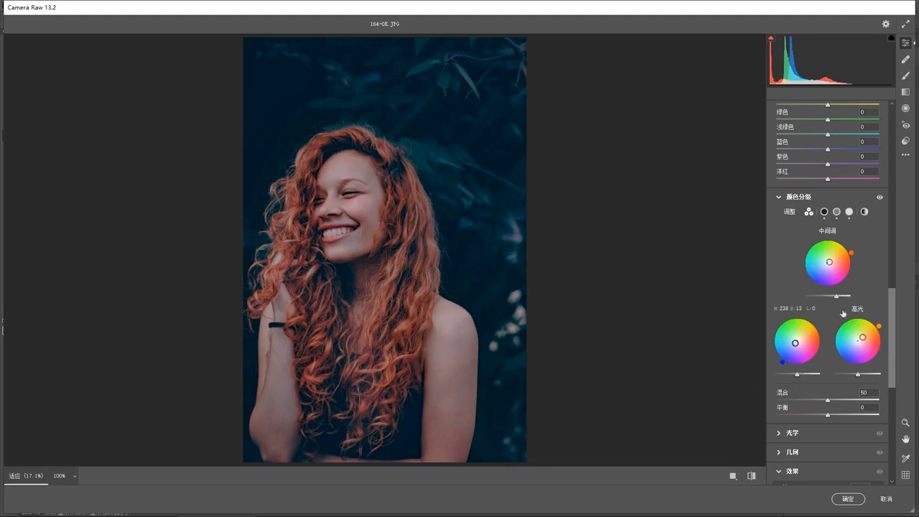
pyautogui.moveTo(843, 296); pyautogui.dragTo(842, 296)
pyautogui.moveTo(862, 375); pyautogui.dragTo(867, 379)
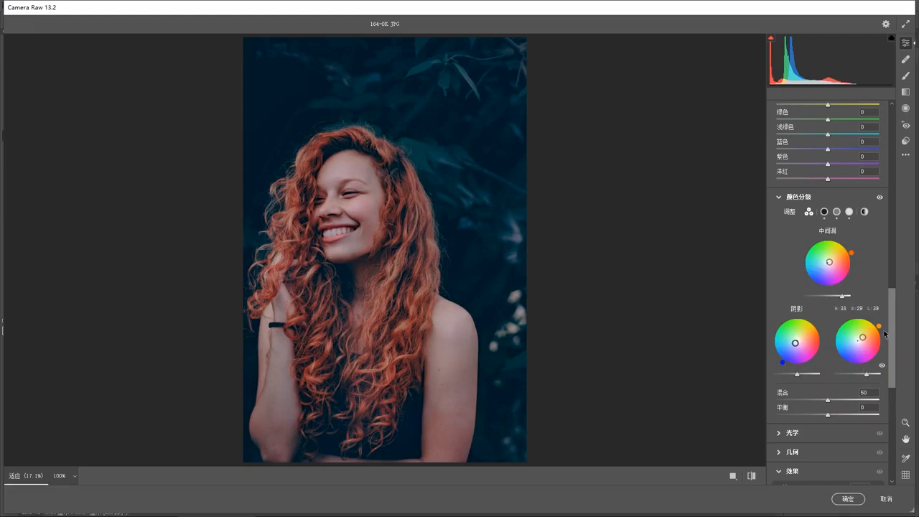
# Shift the highlight grading hue toward yellow and the midtone hue to 37, and apply the Camera Raw filter.
pyautogui.moveTo(880, 329); pyautogui.dragTo(876, 321)
pyautogui.moveTo(850, 253); pyautogui.dragTo(850, 249)
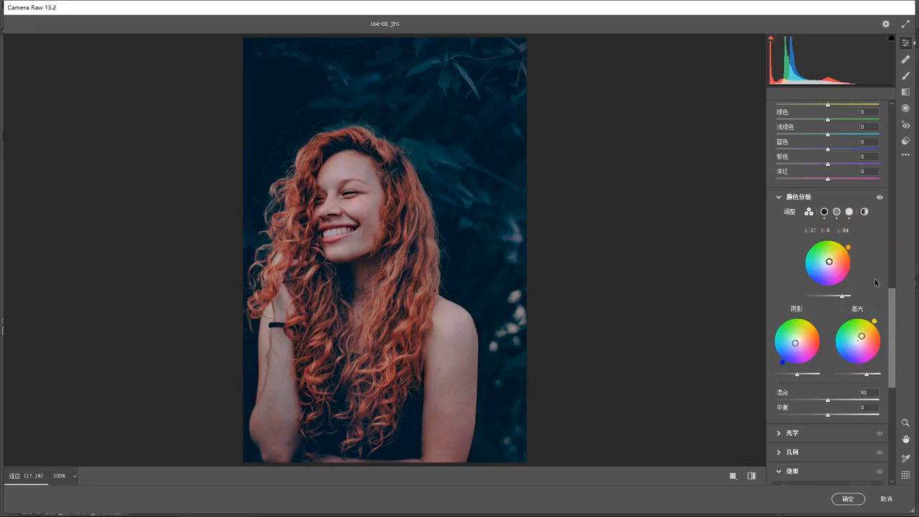
pyautogui.click(849, 498)
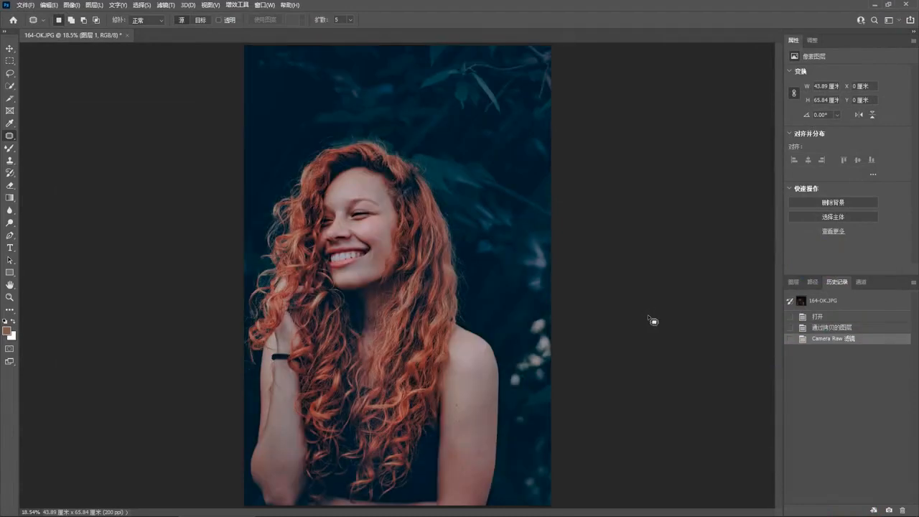
# Load the brightest areas of the RGB composite channel as a selection.
pyautogui.scroll(-1, 521, 305)
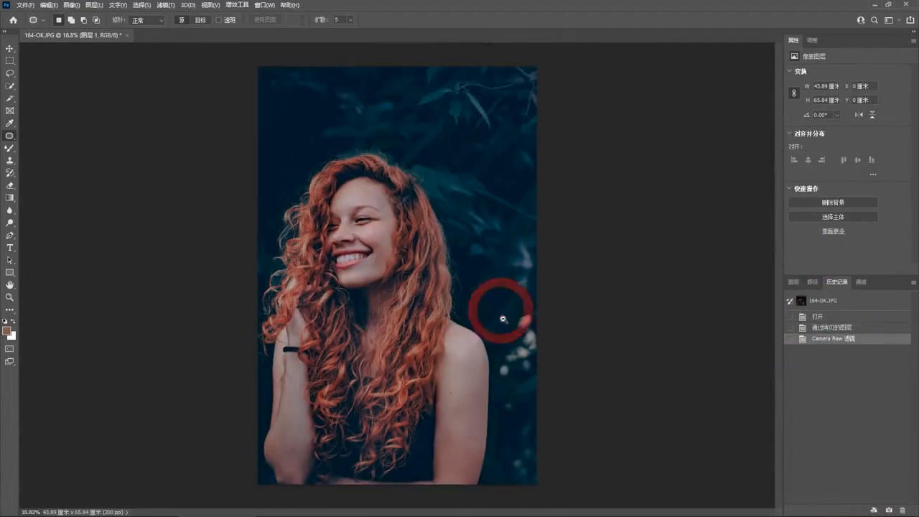
pyautogui.click(861, 283)
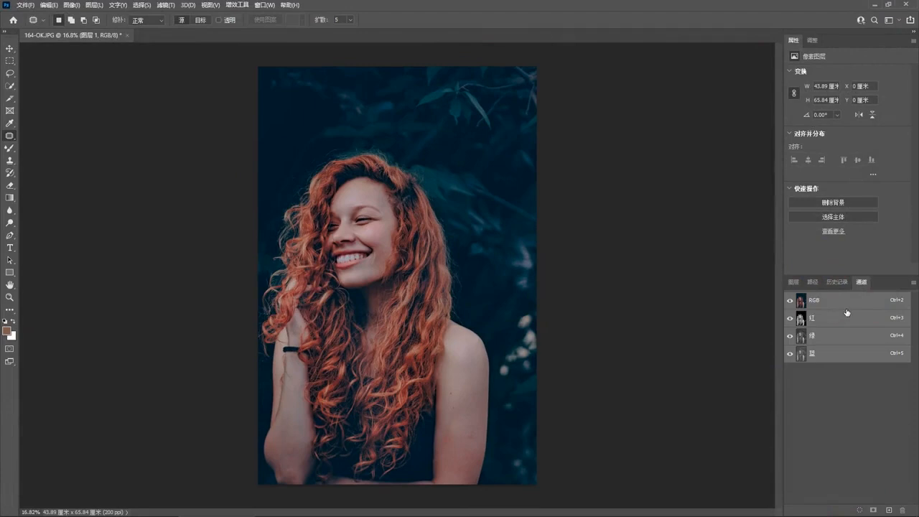
pyautogui.click(842, 310)
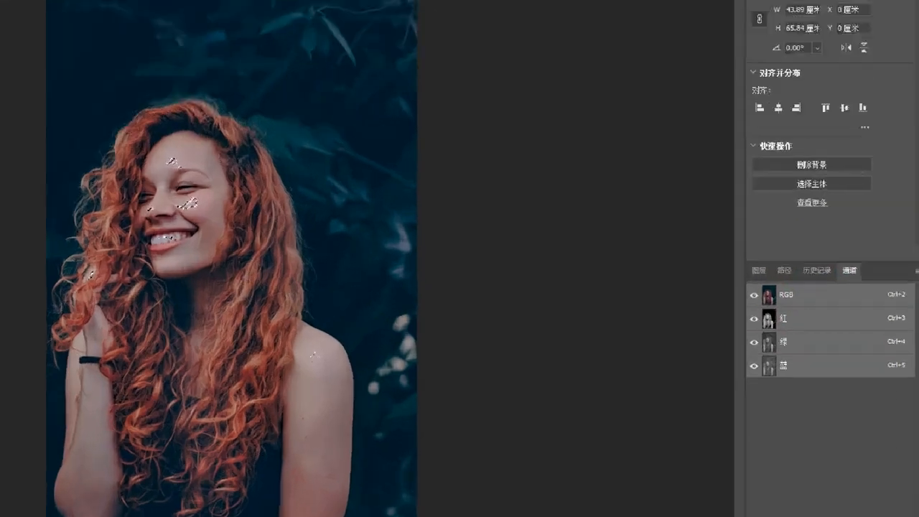
pyautogui.click(852, 308)
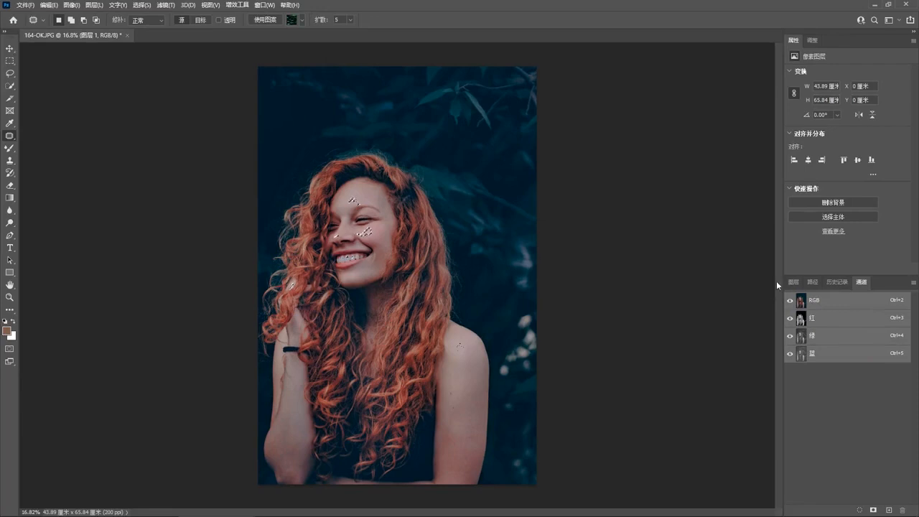
# Add an adjustment layer above 图层 1 using the highlight selection.
pyautogui.click(794, 280)
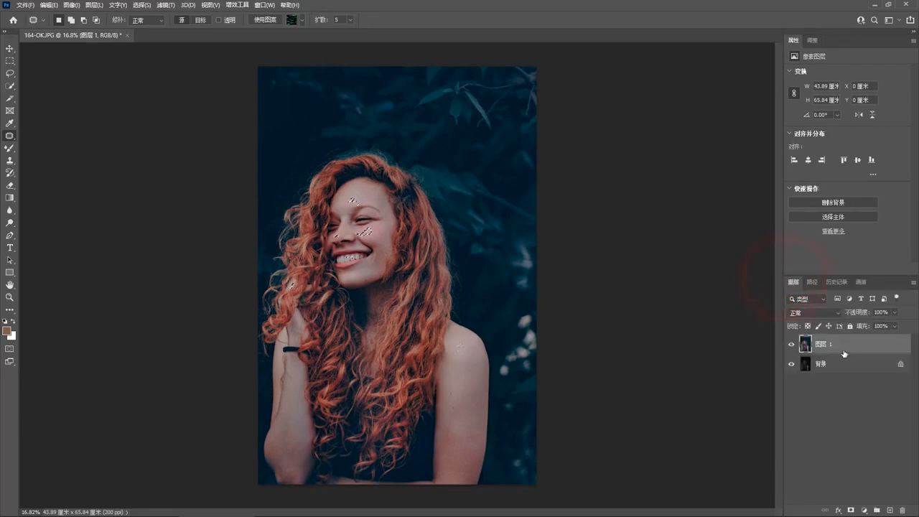
pyautogui.click(864, 510)
pyautogui.click(872, 387)
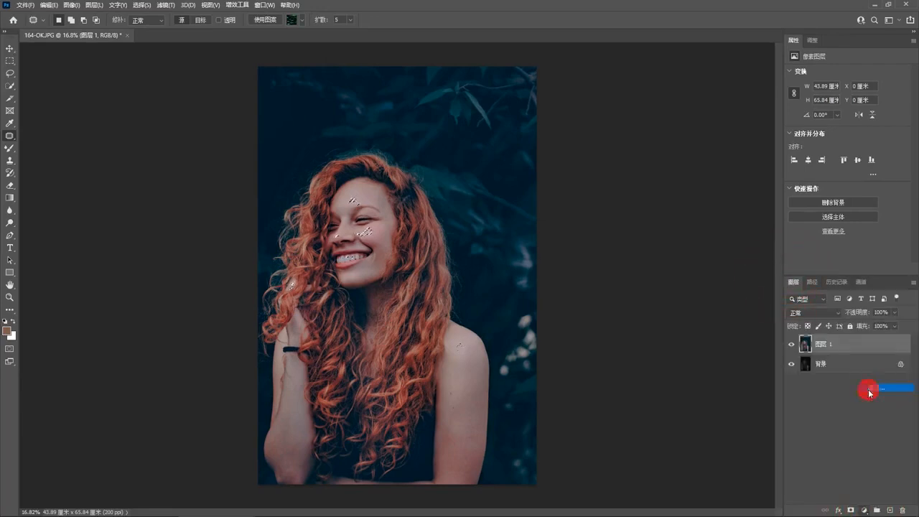